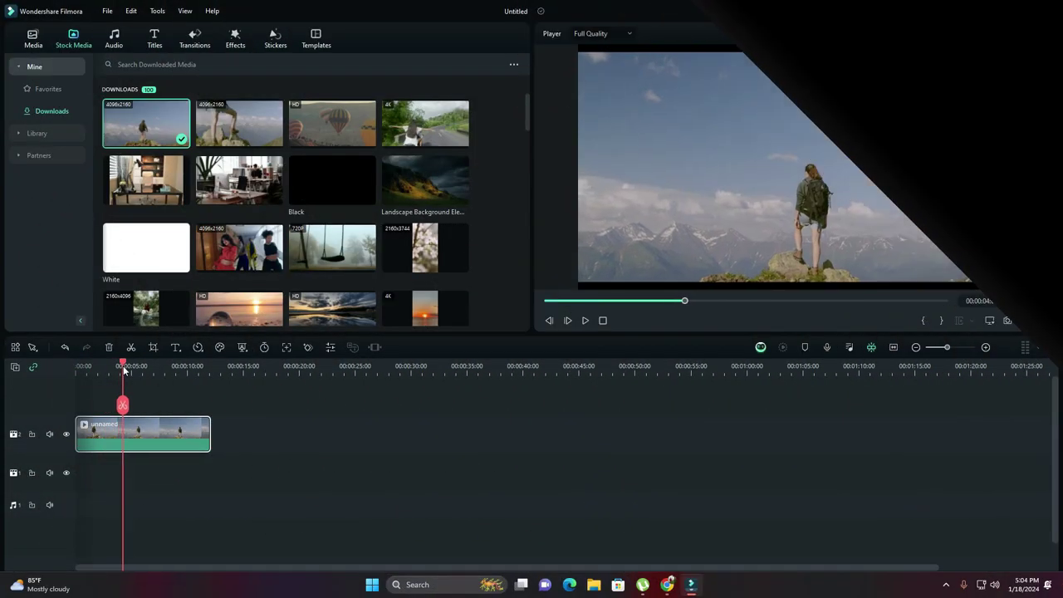
- Park the playhead at about 00:00:08:14 and open the thumbnail editor from the export settings
left_click_drag(123, 371, 171, 374)
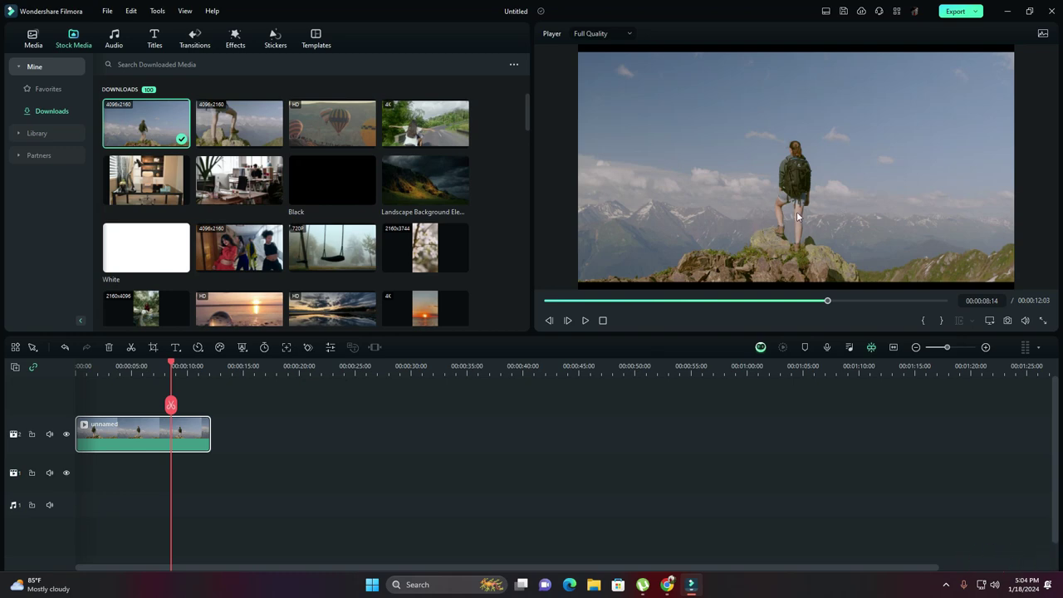
left_click(959, 16)
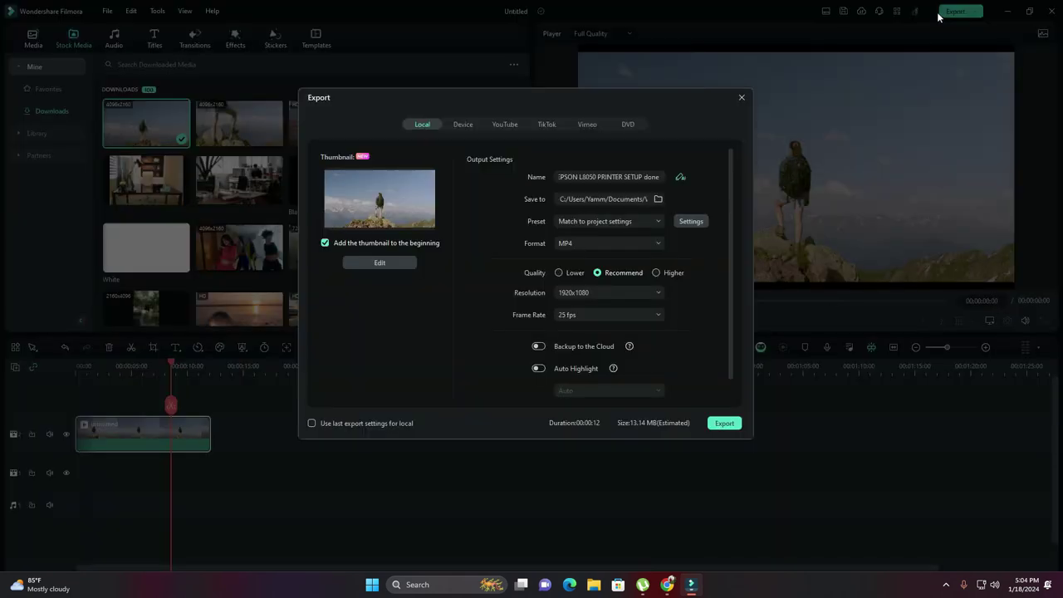
left_click(400, 267)
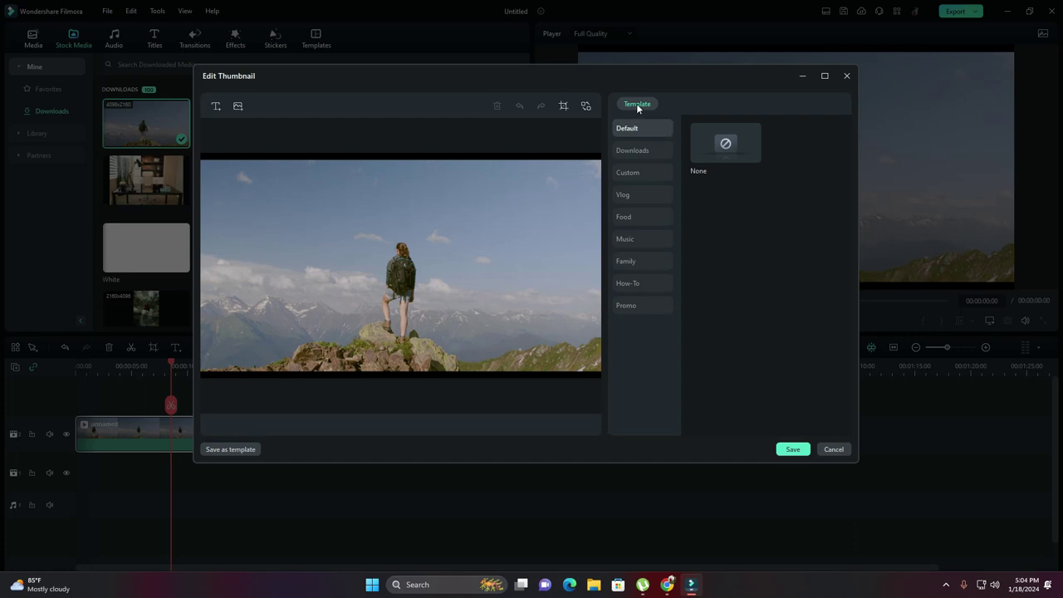
- Look through the thumbnail template categories, including Downloads, Custom, Vlog, Food, Music, Family, How-To and Promo
left_click(639, 149)
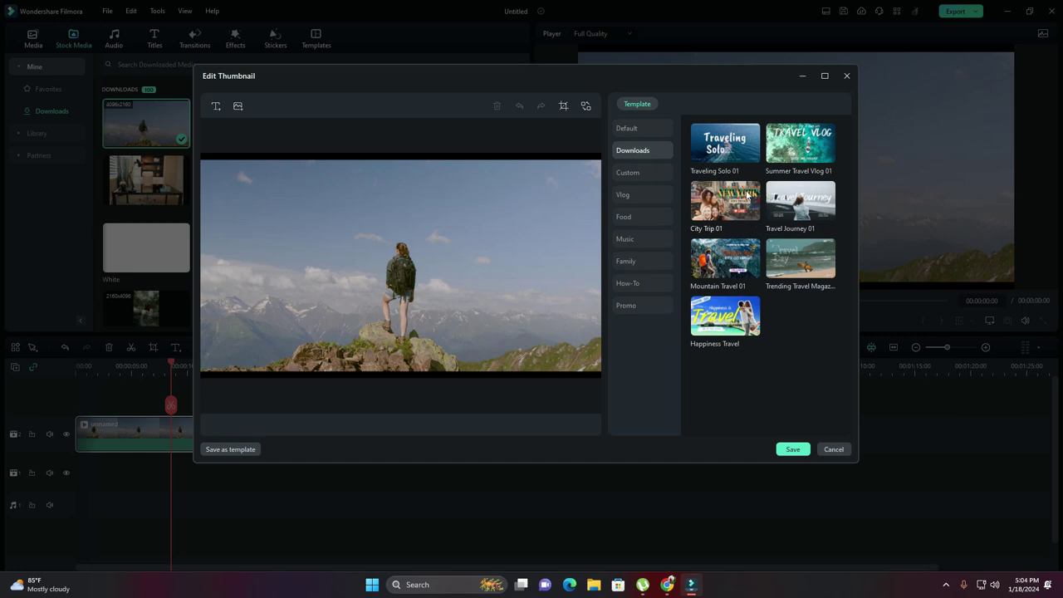
left_click(649, 172)
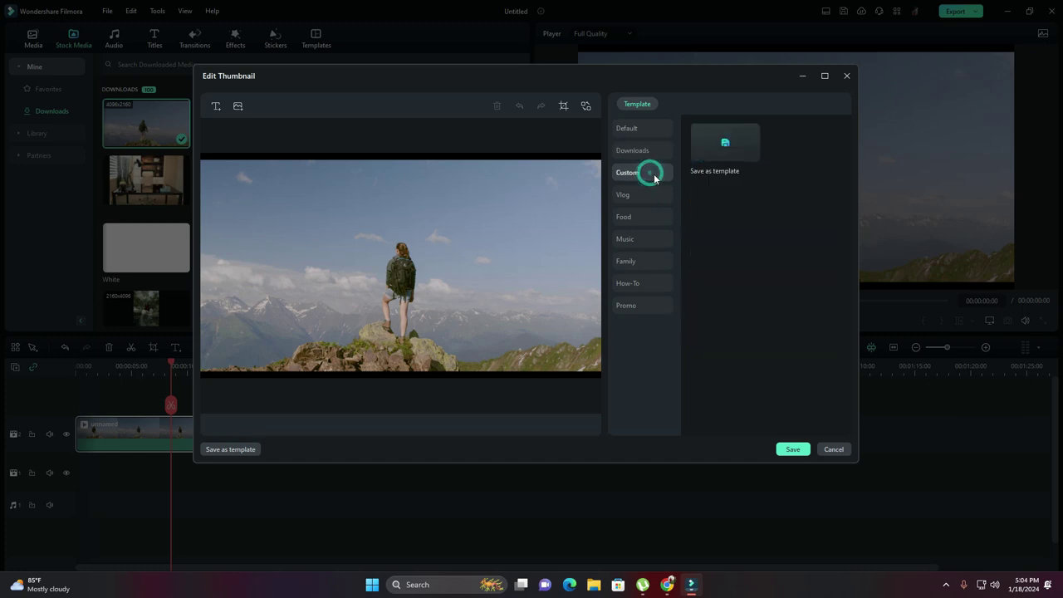
left_click(646, 197)
left_click(647, 217)
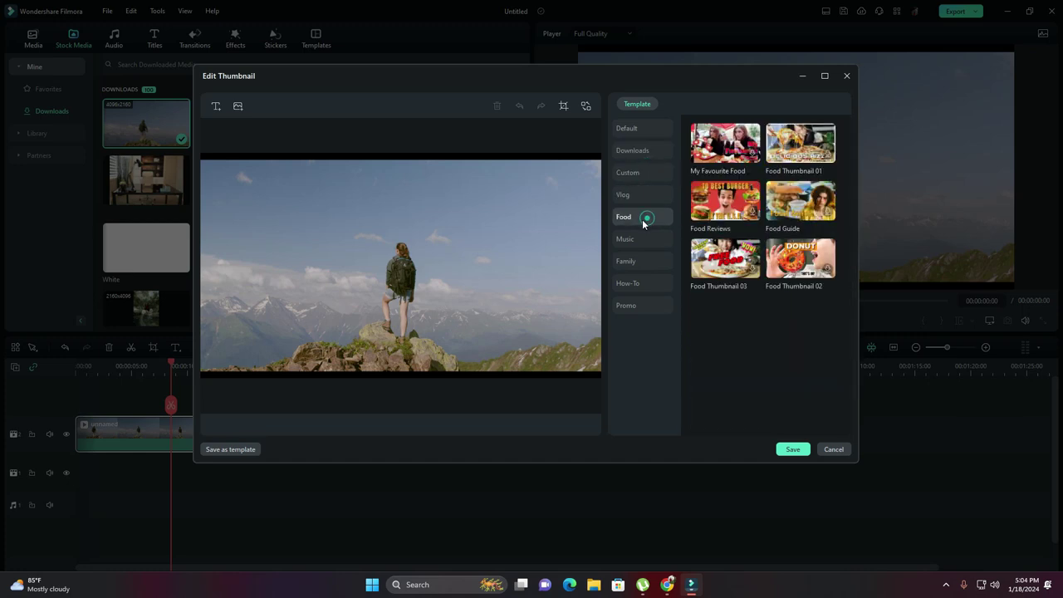
left_click(637, 239)
left_click(639, 262)
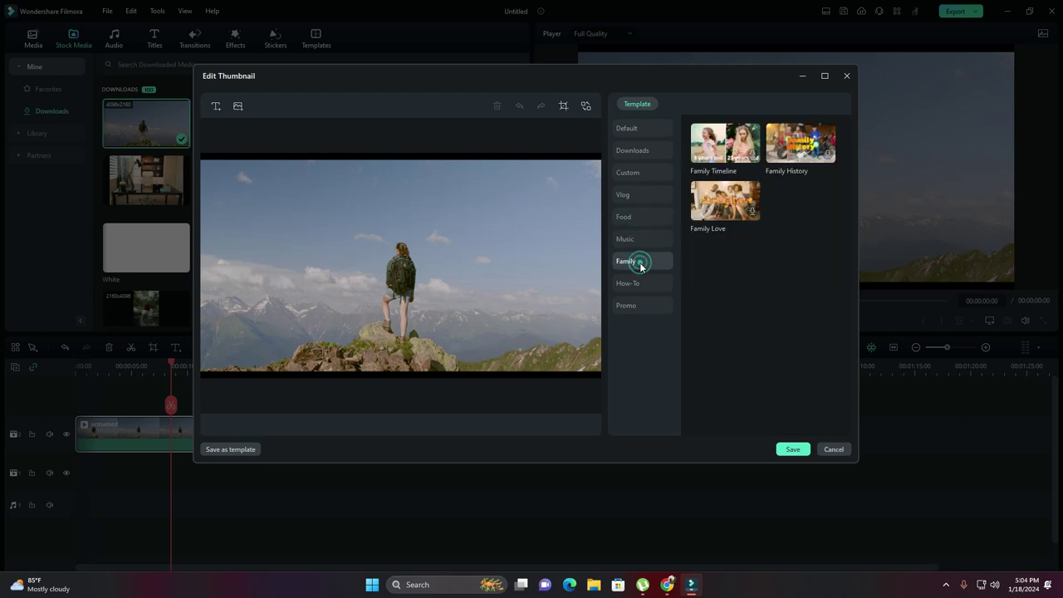
left_click(645, 281)
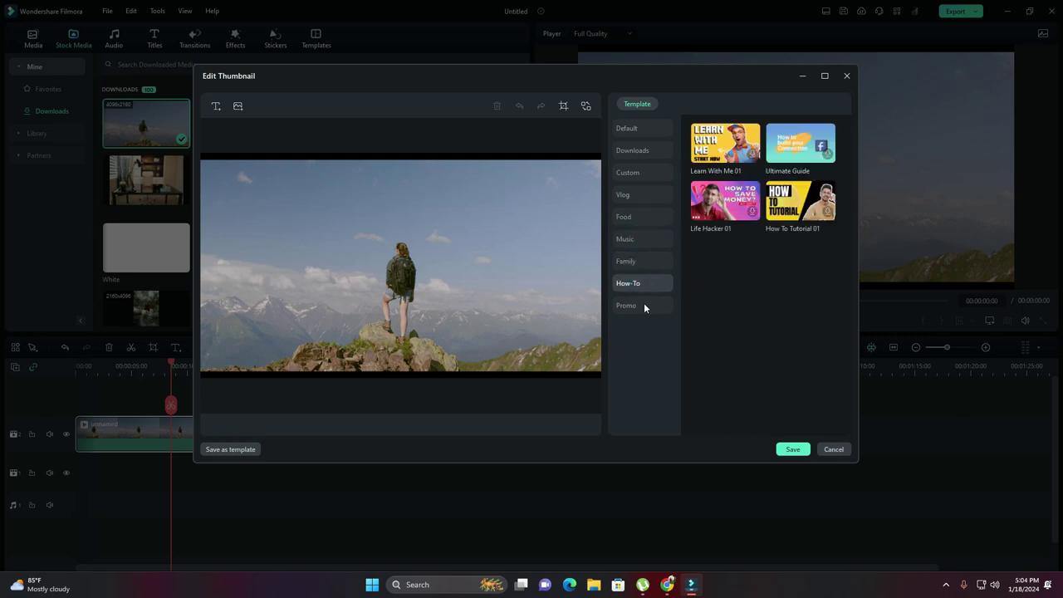
left_click(644, 304)
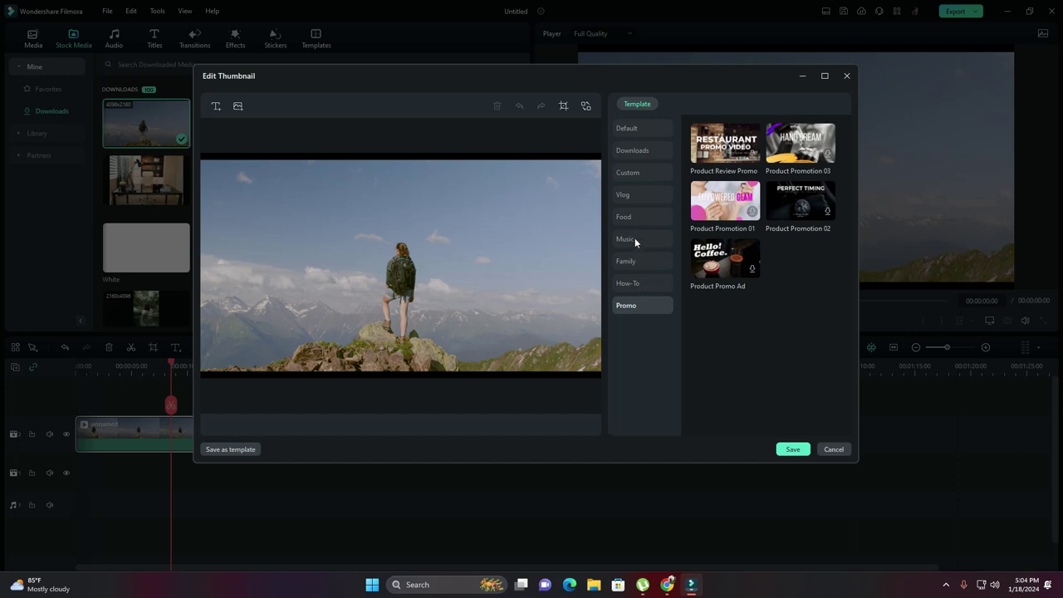
- Try the Traveling Solo 01 vlog template on the thumbnail and replace it with Travel Journey 01
left_click(636, 196)
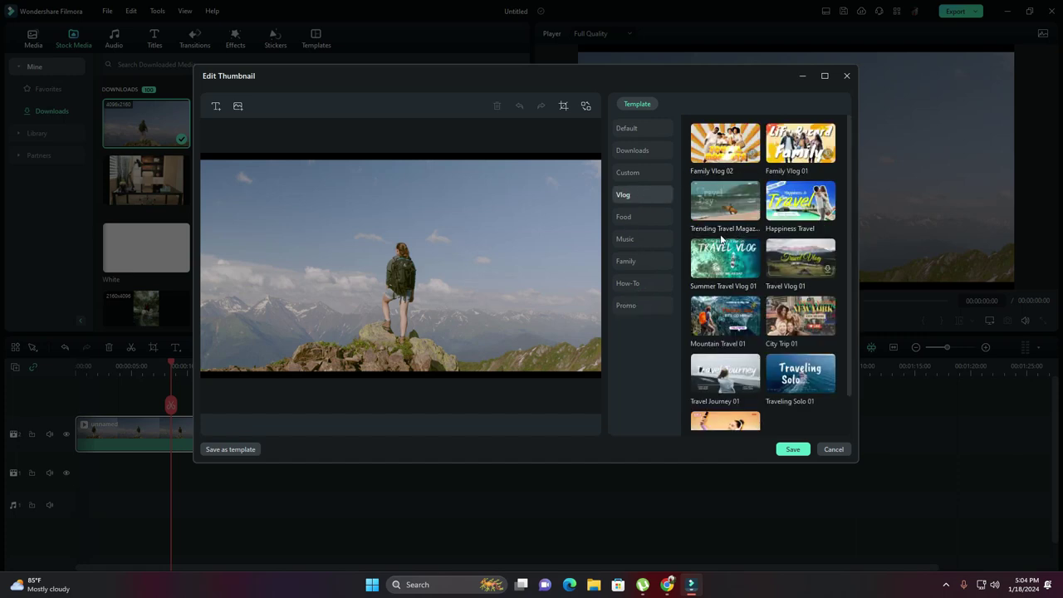
left_click(810, 378)
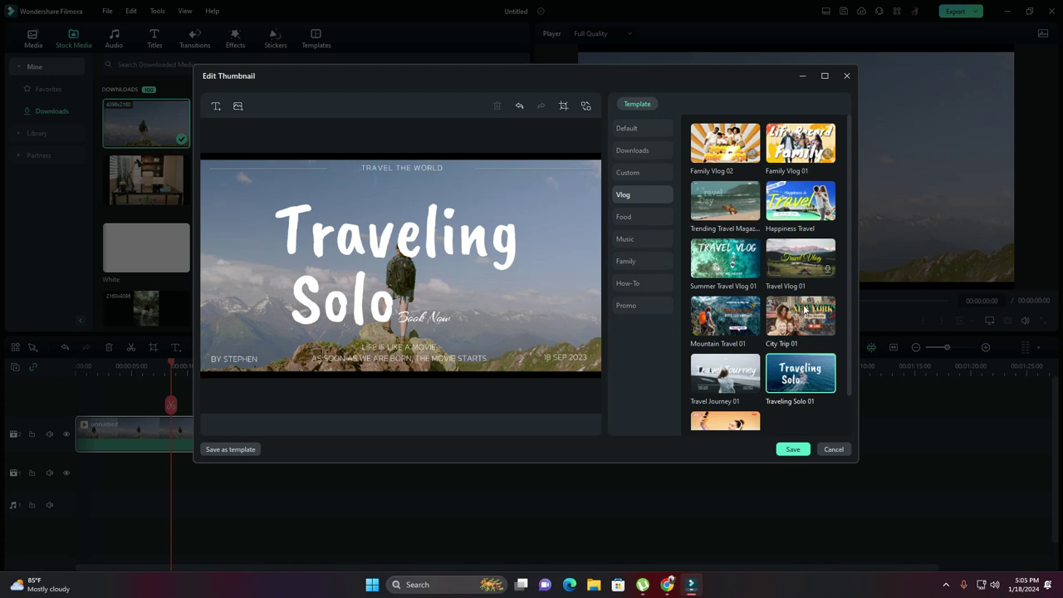
left_click(739, 385)
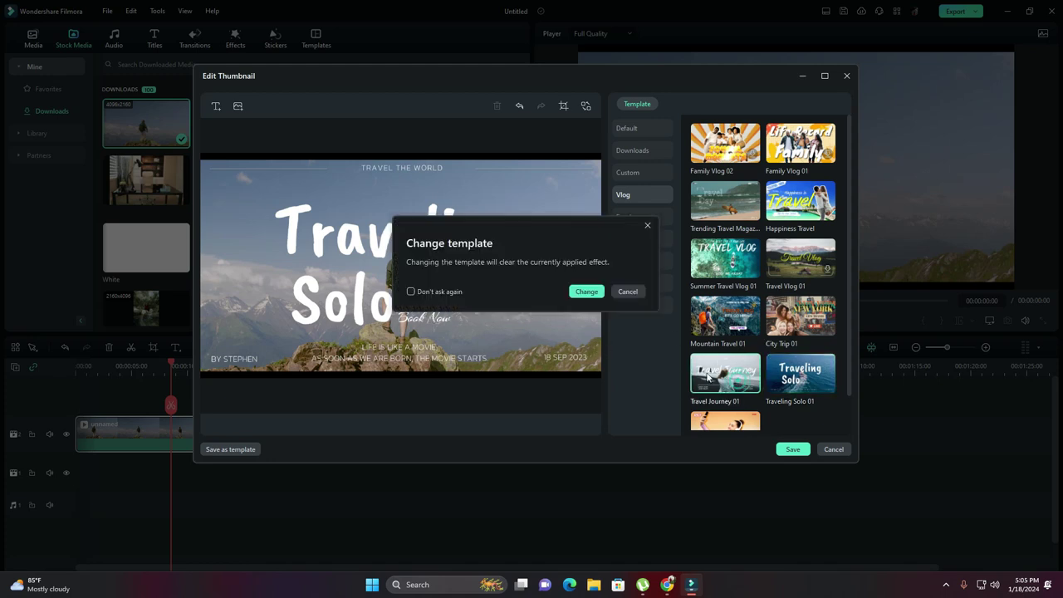
left_click(587, 292)
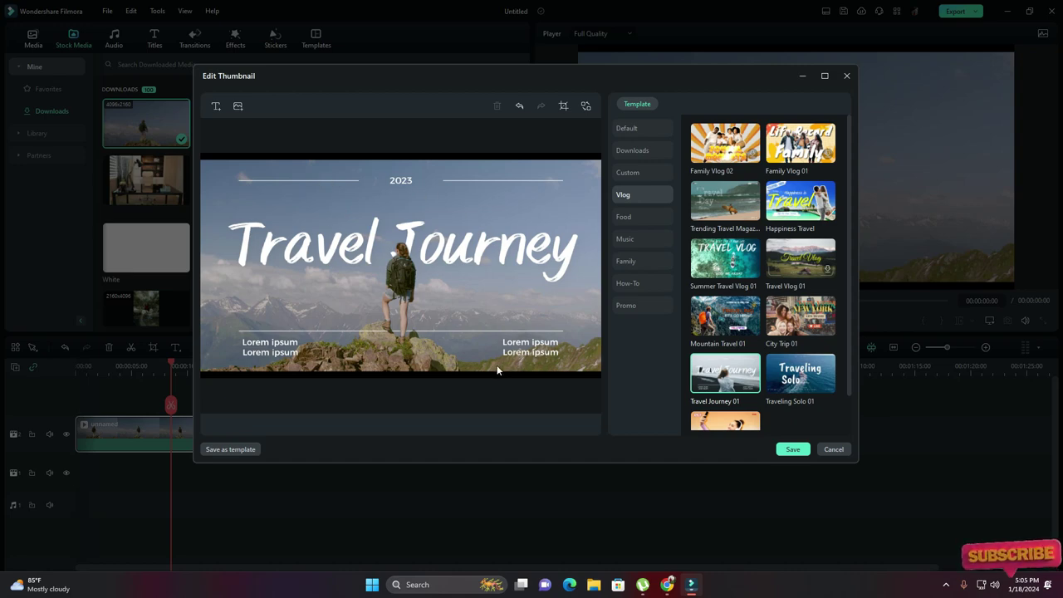
- Delete the background-removed image layer and the decorative lines from the thumbnail
left_click(324, 186)
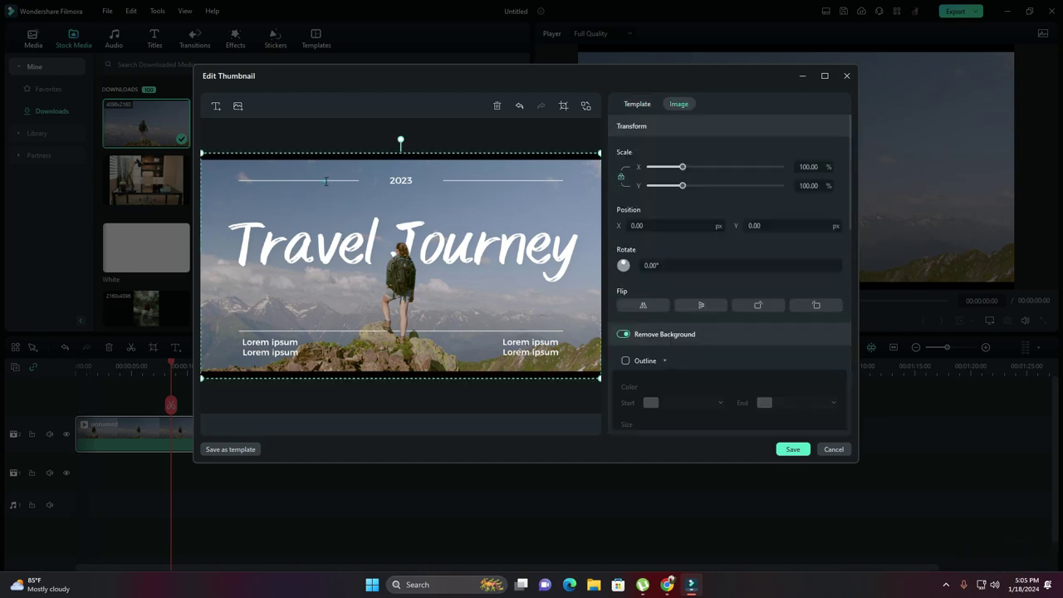
left_click(496, 106)
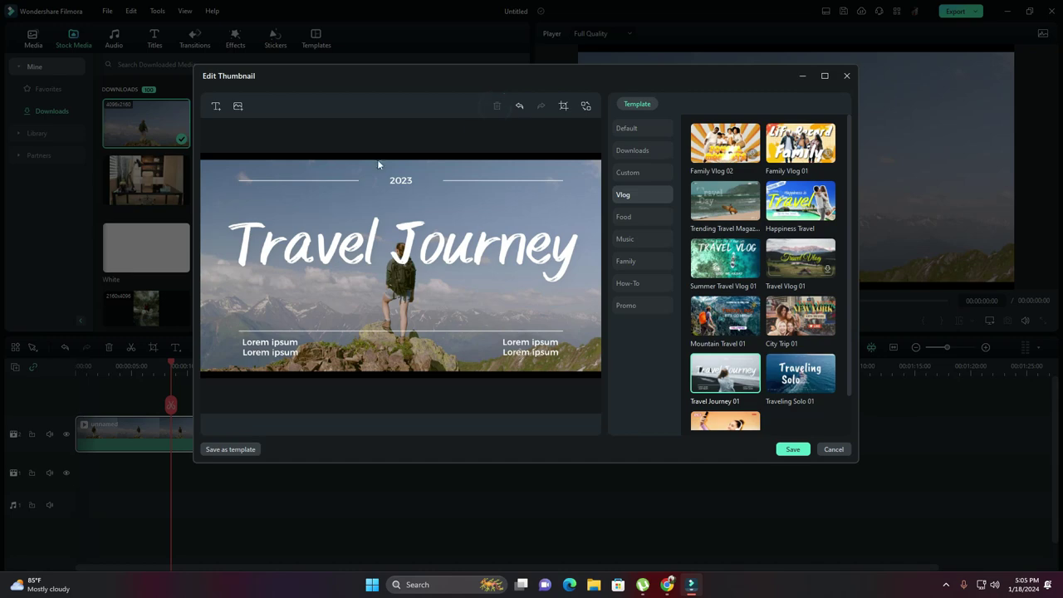
left_click(347, 178)
left_click(498, 107)
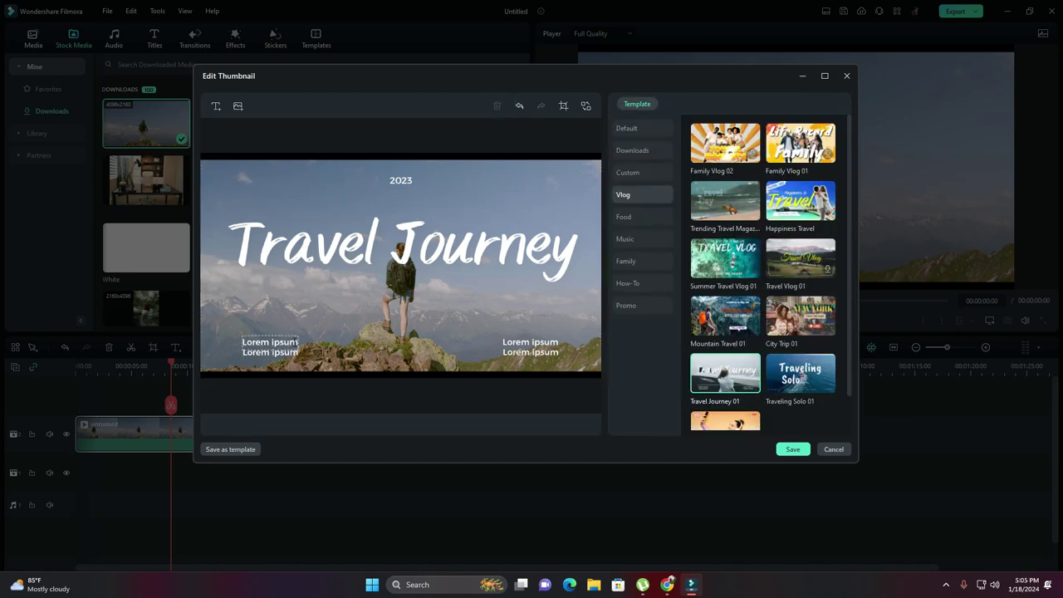
- Delete both Lorem ipsum text blocks near the lower edge of the thumbnail
left_click(295, 342)
left_click(529, 353, "ctrl")
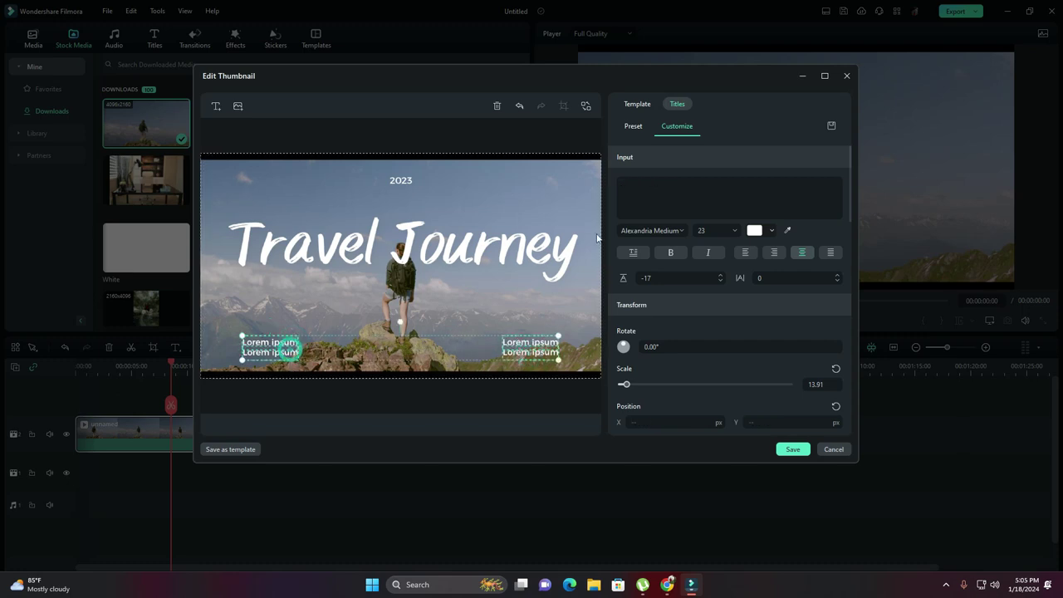
left_click(496, 107)
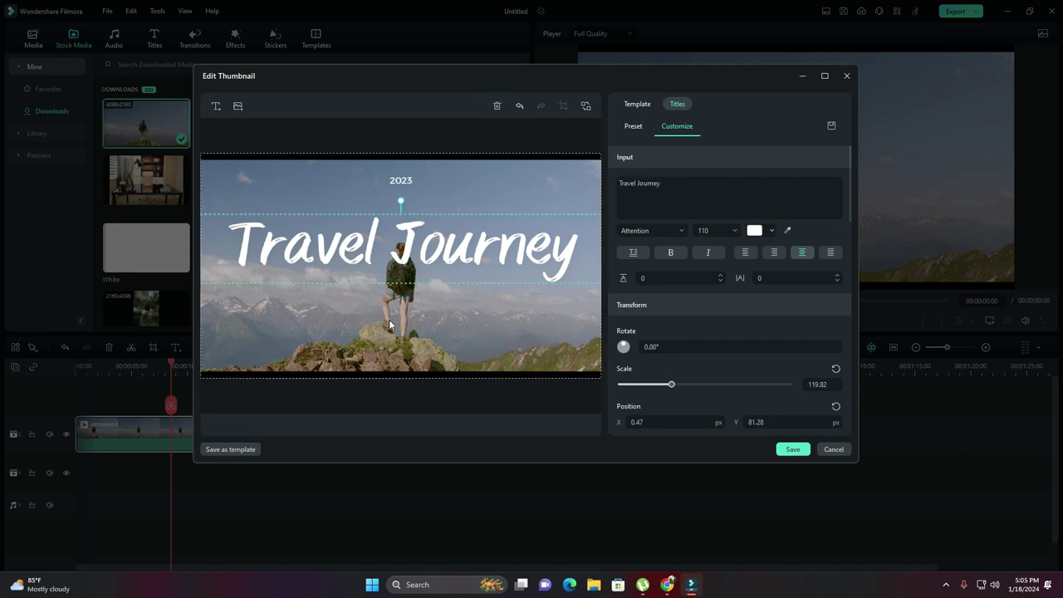
- Change the year text above the thumbnail title to 2024
left_click(402, 185)
left_click(657, 185)
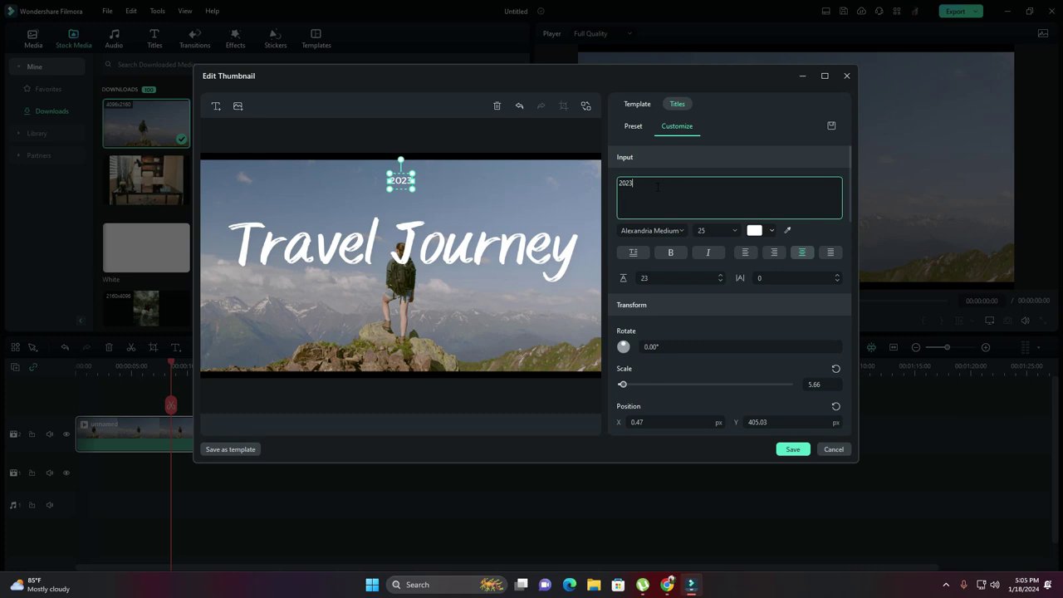
key("BackSpace")
type("4")
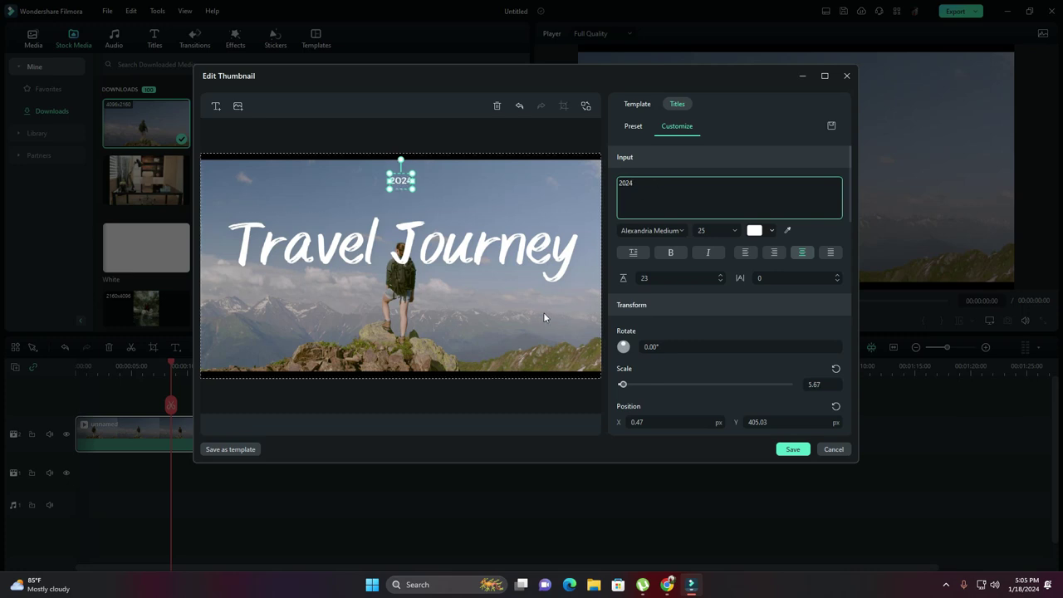
- Set the Travel Journey title to the Attention font at size 105
left_click(466, 260)
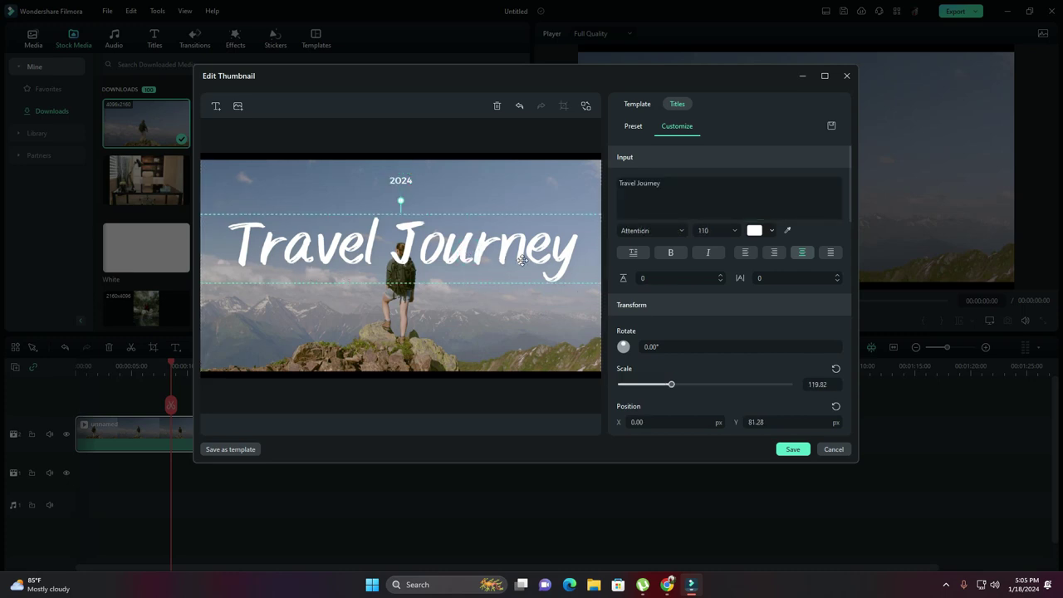
left_click(680, 231)
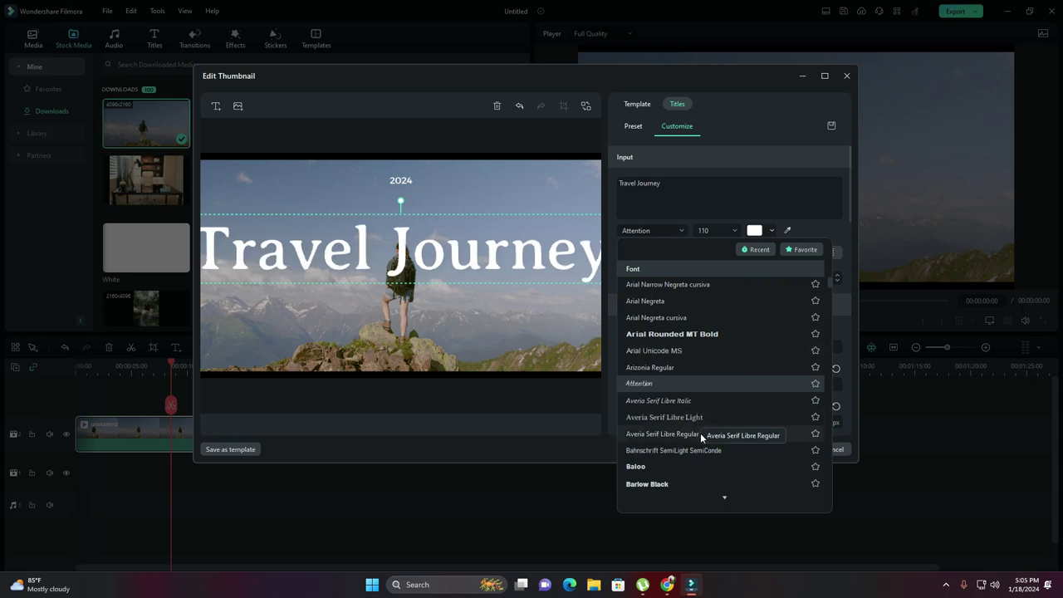
left_click(688, 383)
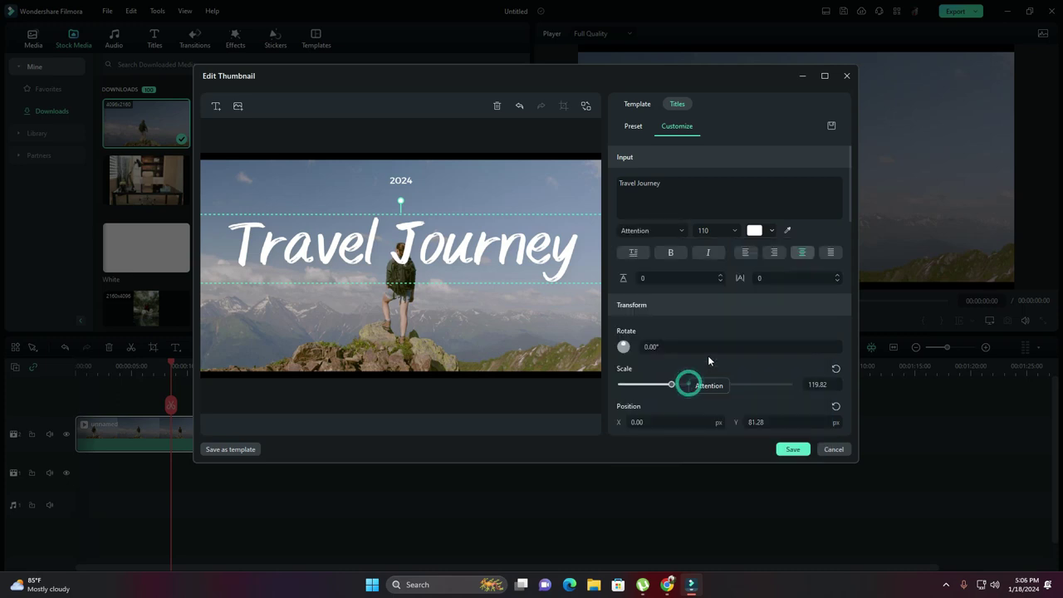
left_click(733, 230)
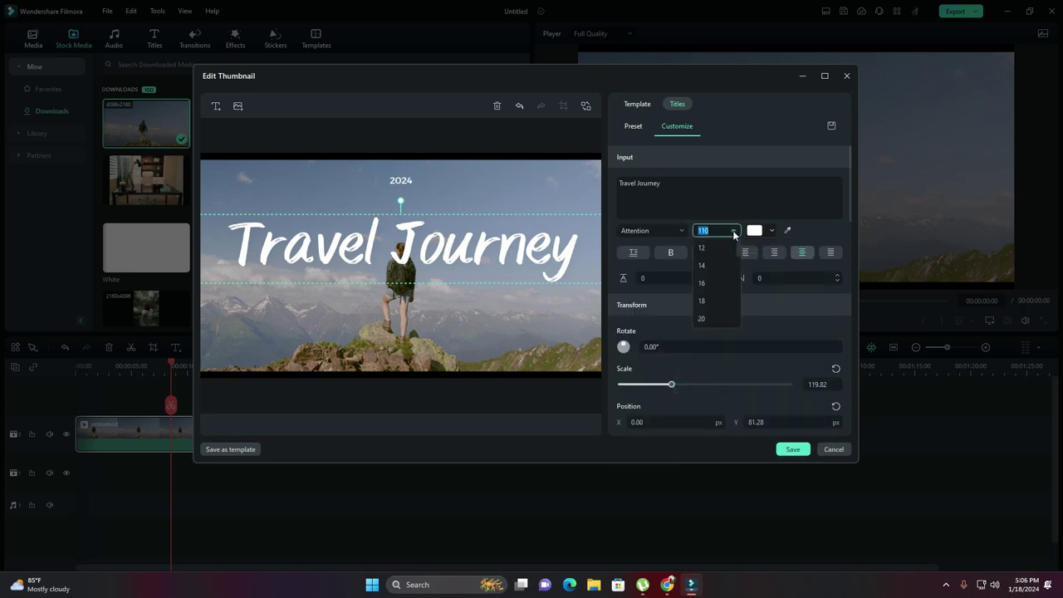
scroll(713, 318, "down", 6)
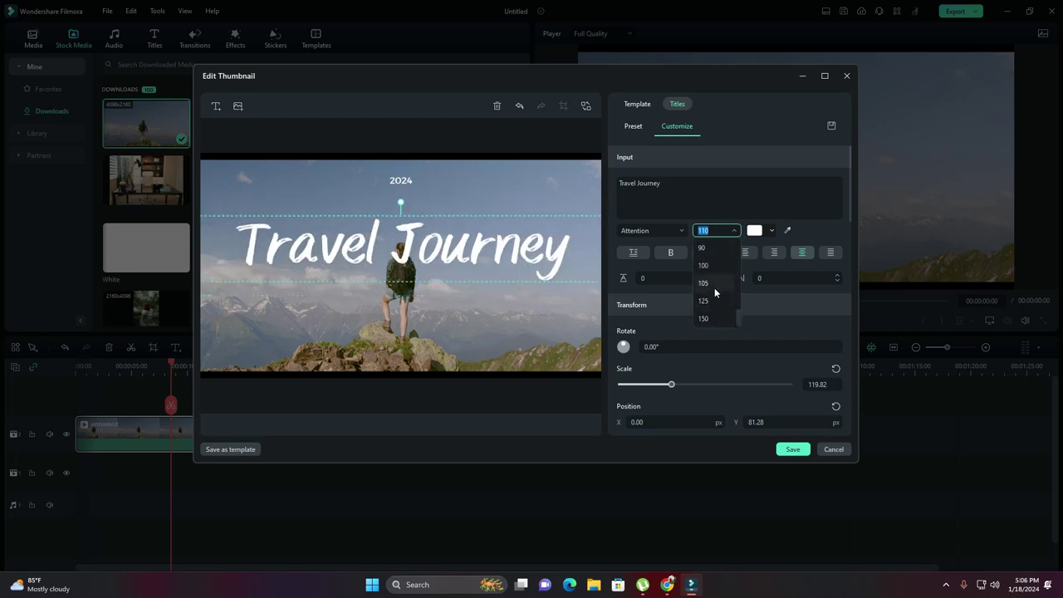
left_click(714, 284)
- Try pink-red and orange on the Travel Journey title and set its colour back to white
left_click(773, 232)
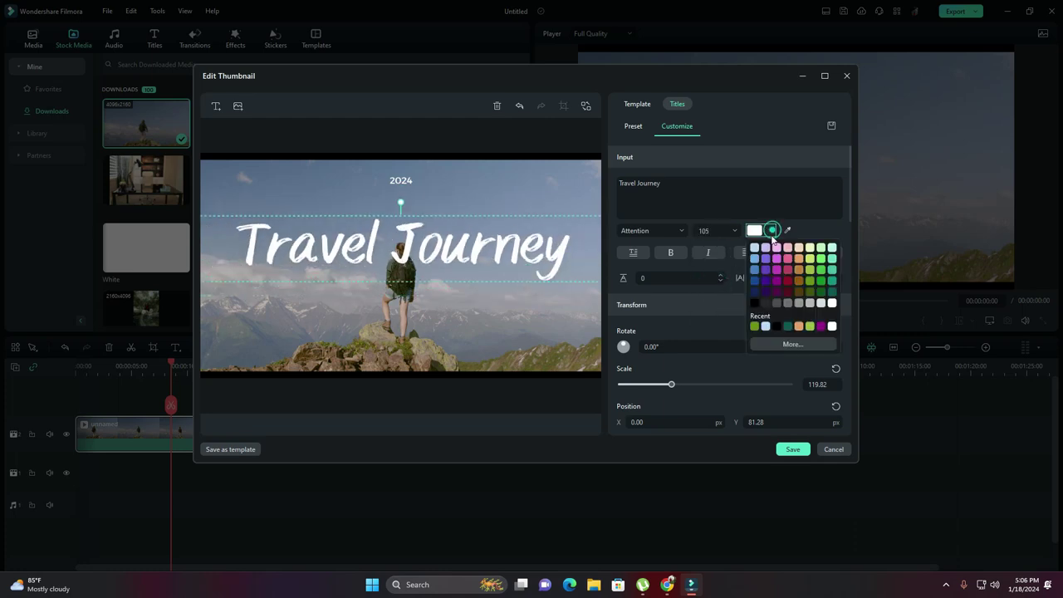
left_click(789, 271)
left_click(777, 233)
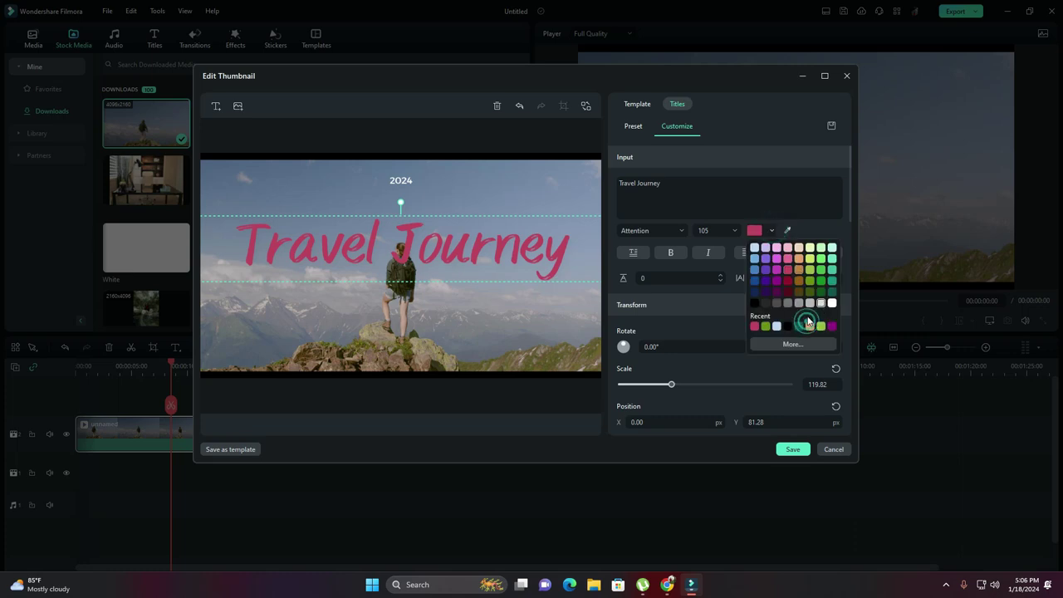
left_click(808, 325)
left_click(734, 230)
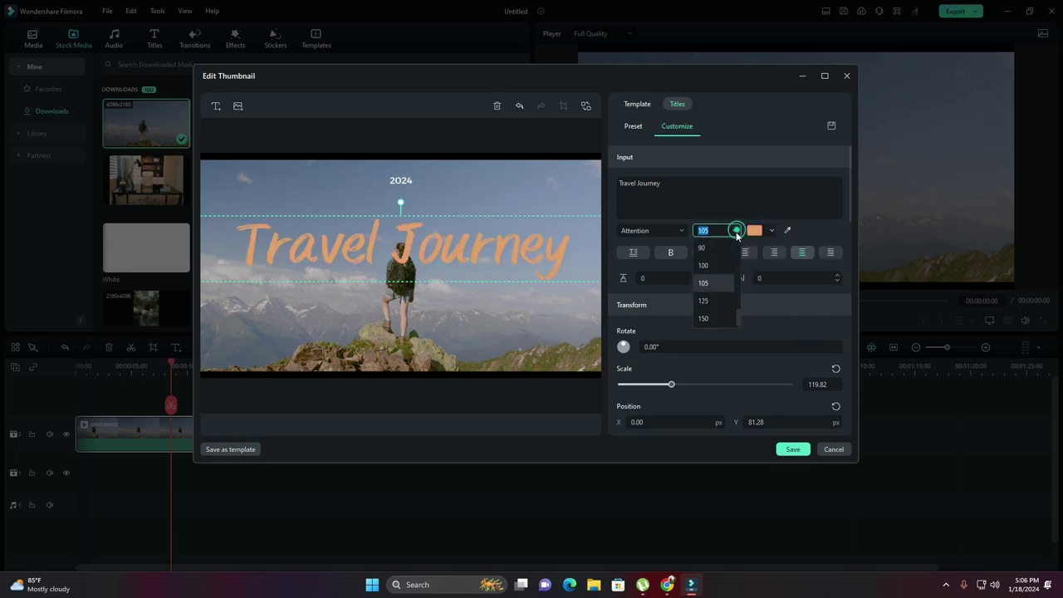
left_click(771, 231)
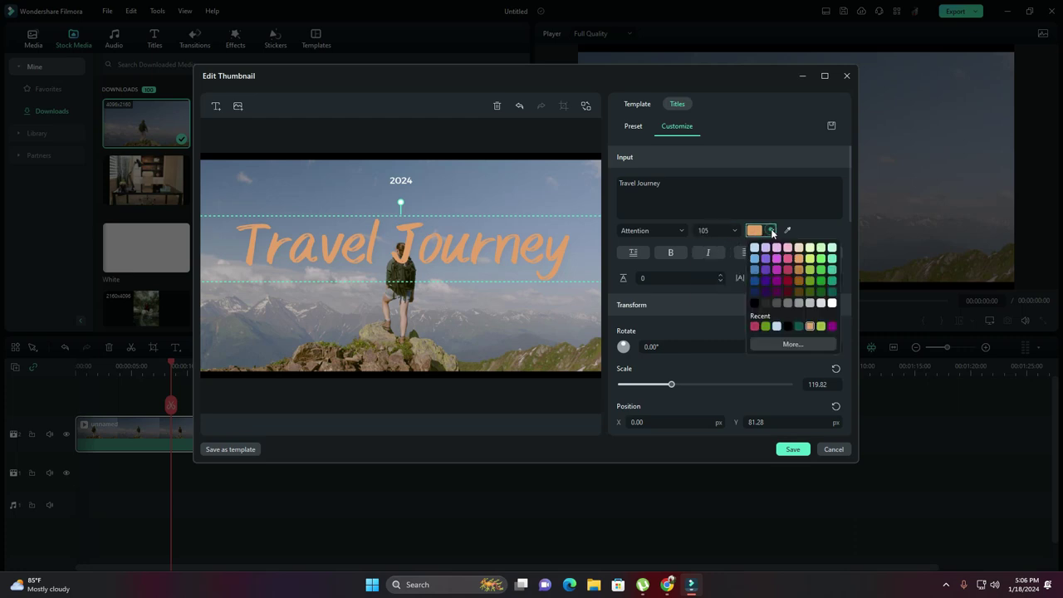
left_click(832, 303)
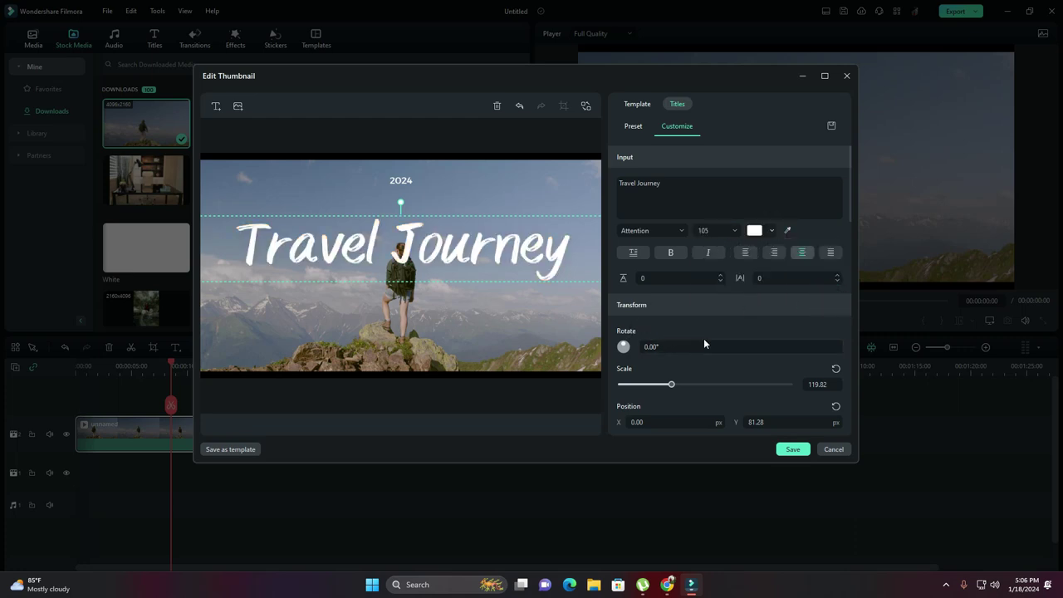
scroll(703, 338, "down", 2)
mouse_move(671, 317)
left_mouse_down()
mouse_move(693, 322)
mouse_move(670, 325)
left_mouse_up()
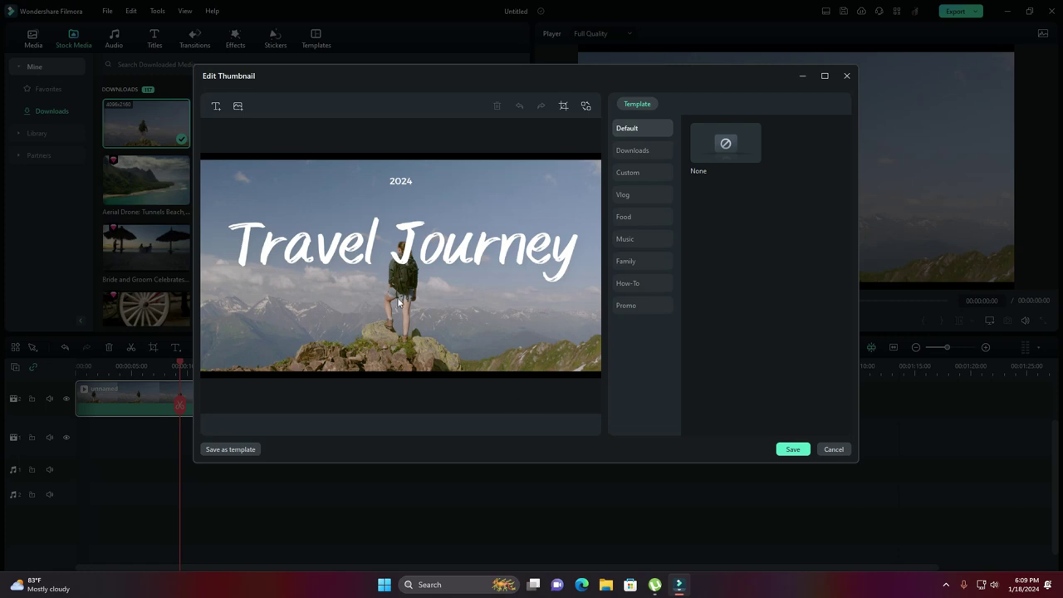
- Duplicate the hiker photo in alignment with the original and turn on Remove Background for the copy
right_click(460, 297)
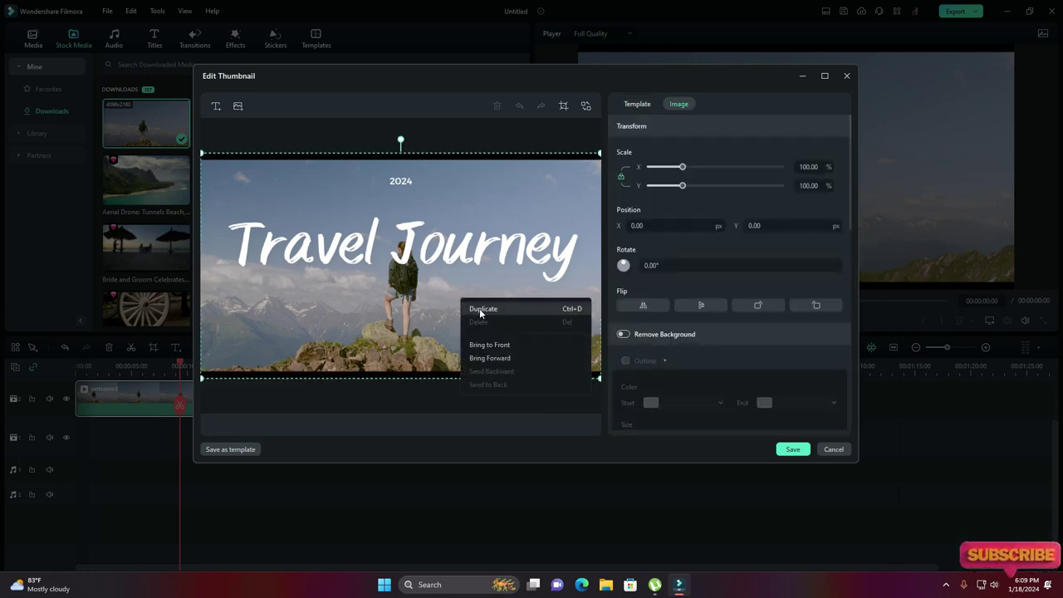
left_click(486, 312)
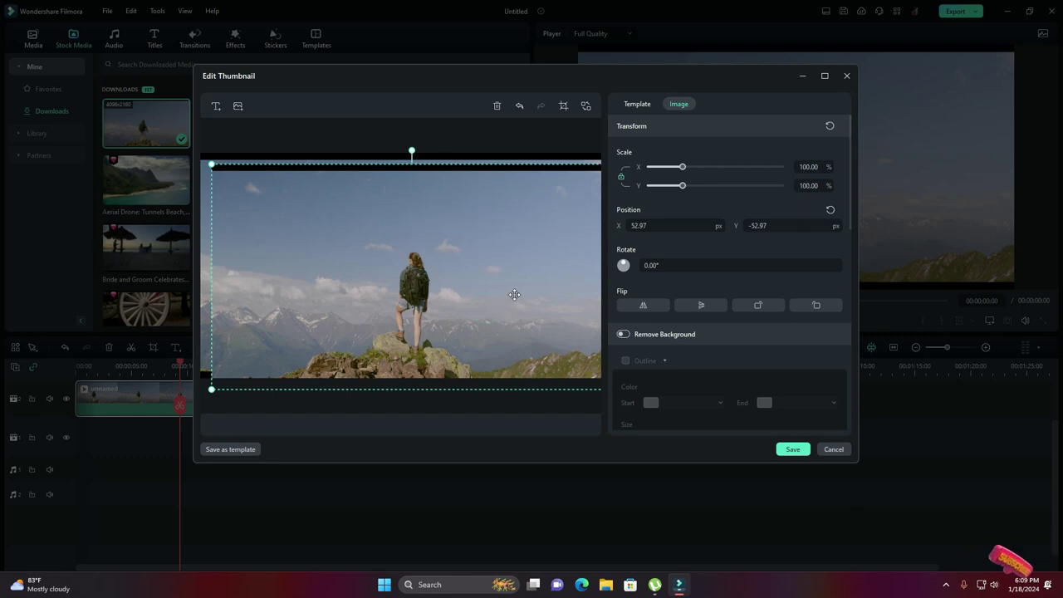
mouse_move(504, 293)
left_mouse_down()
mouse_move(521, 334)
mouse_move(527, 322)
mouse_move(498, 295)
mouse_move(499, 282)
left_mouse_up()
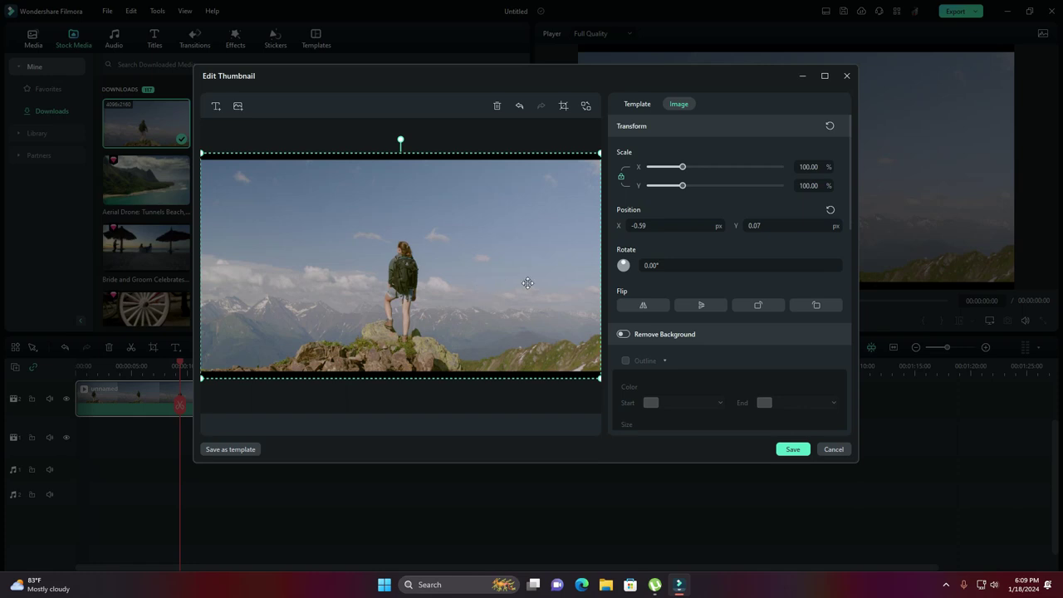
left_click(624, 334)
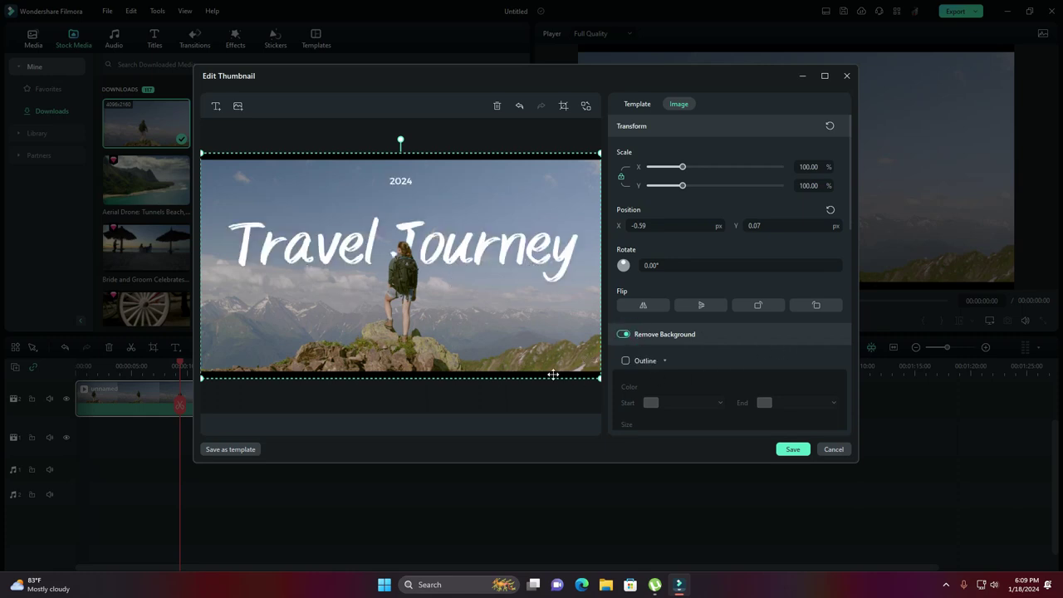
- Try an outline of size 3 around the hiker cutout
left_click(625, 360)
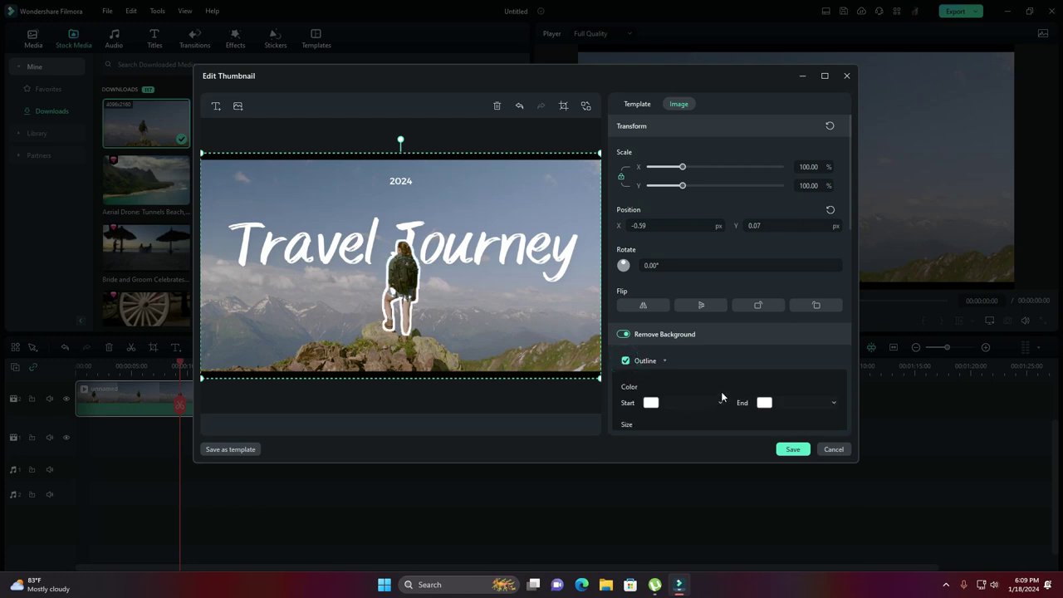
scroll(721, 391, "down", 2)
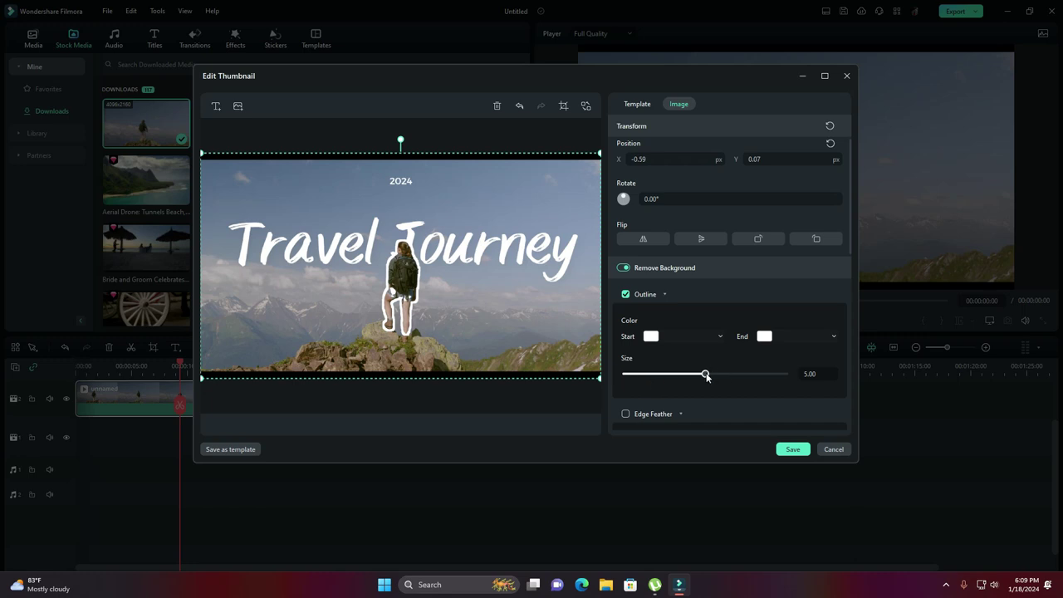
left_click_drag(705, 375, 670, 381)
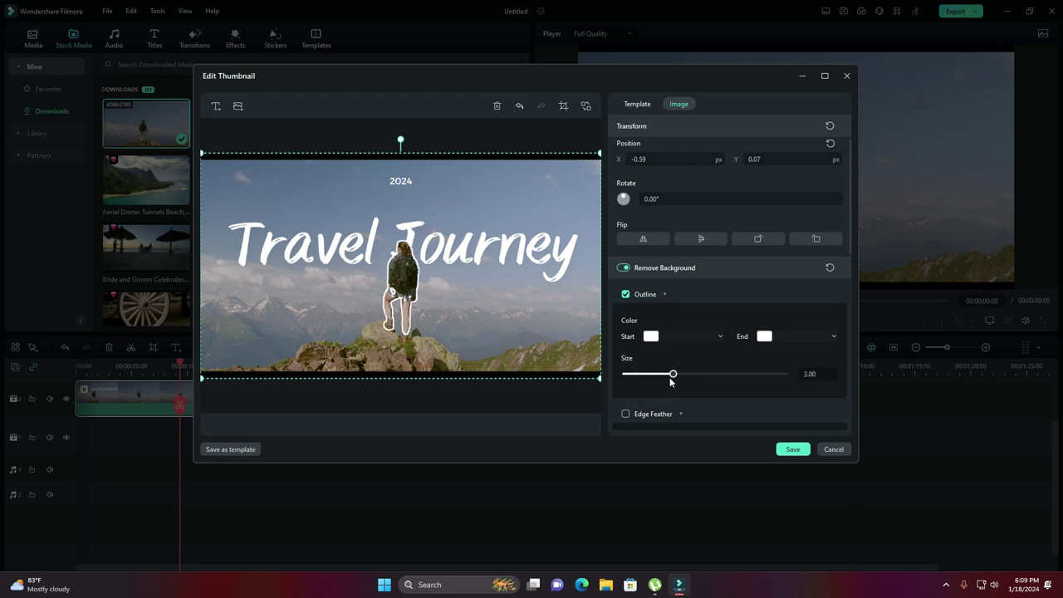
- Apply an edge feather of 4 to the hiker cutout with its outline turned off, and save the thumbnail
scroll(671, 365, "down", 2)
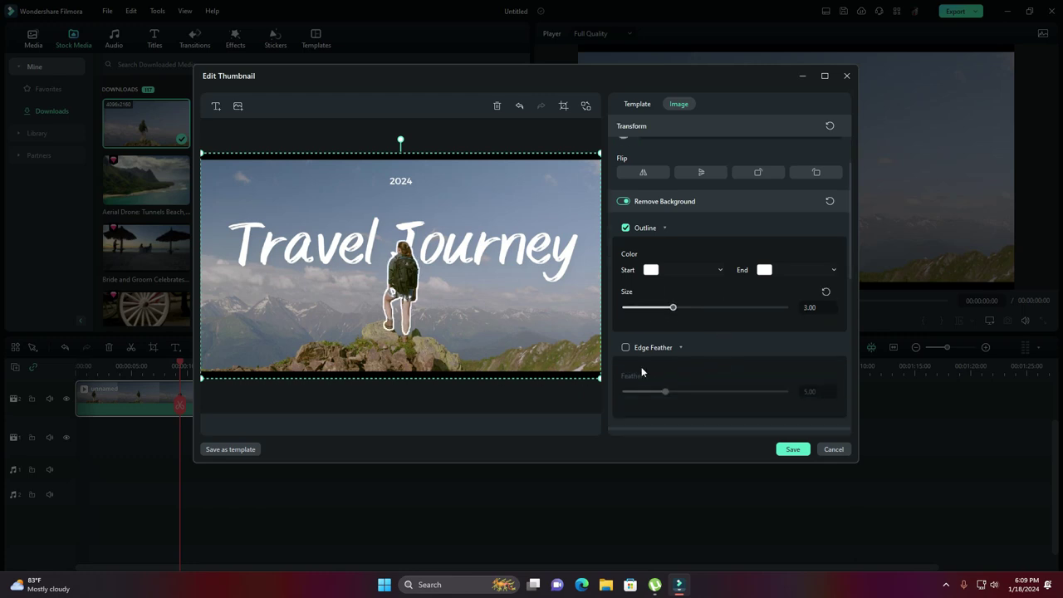
left_click(626, 349)
mouse_move(665, 391)
left_mouse_down()
mouse_move(579, 395)
mouse_move(785, 391)
mouse_move(628, 396)
mouse_move(656, 391)
left_mouse_up()
left_click(625, 227)
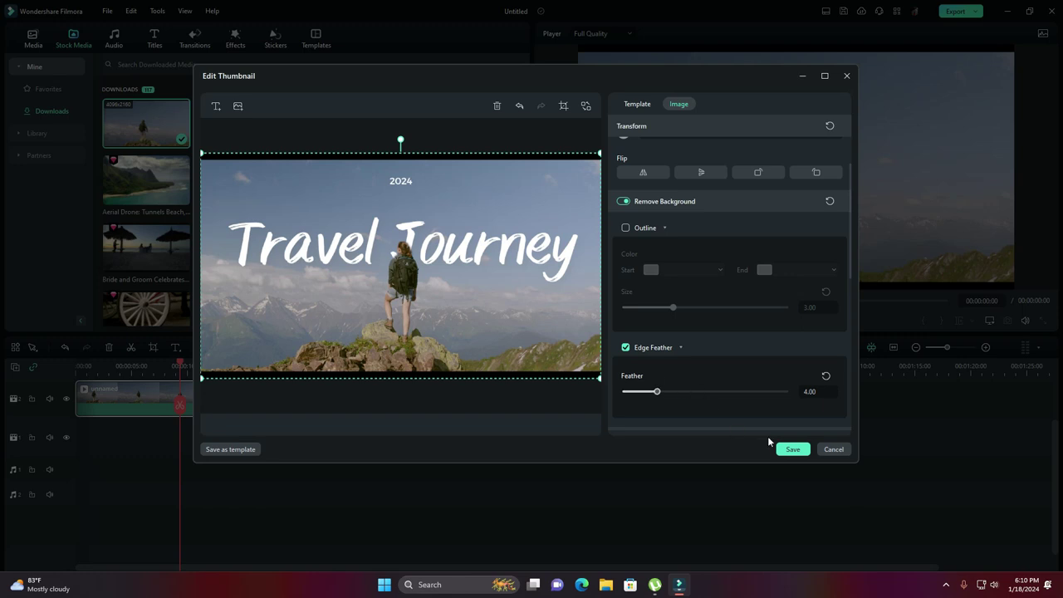
left_click(793, 449)
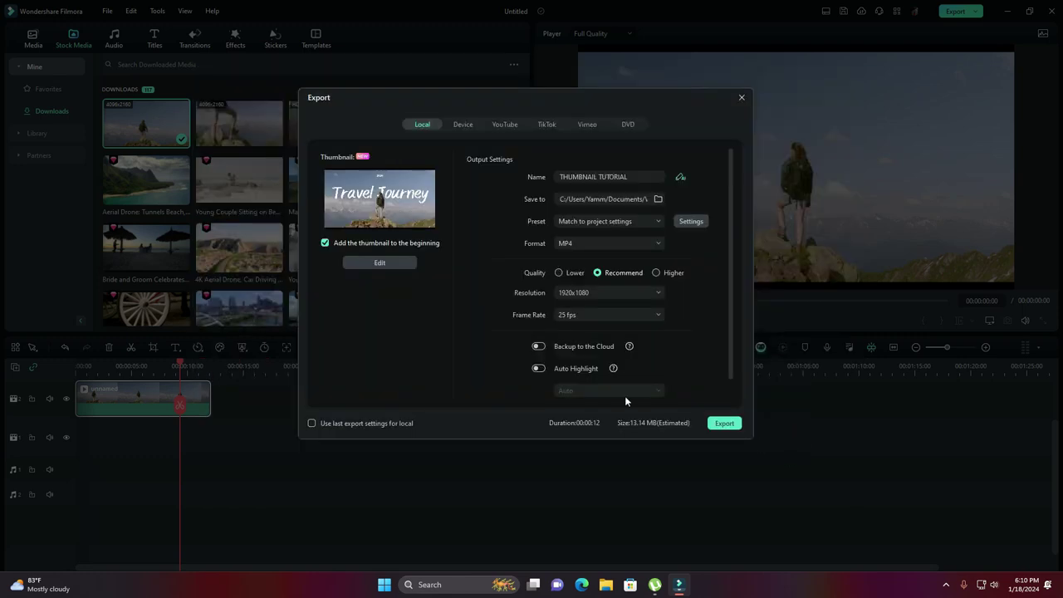
- Export the video with Higher quality and a frame rate of 30 fps
left_click(655, 273)
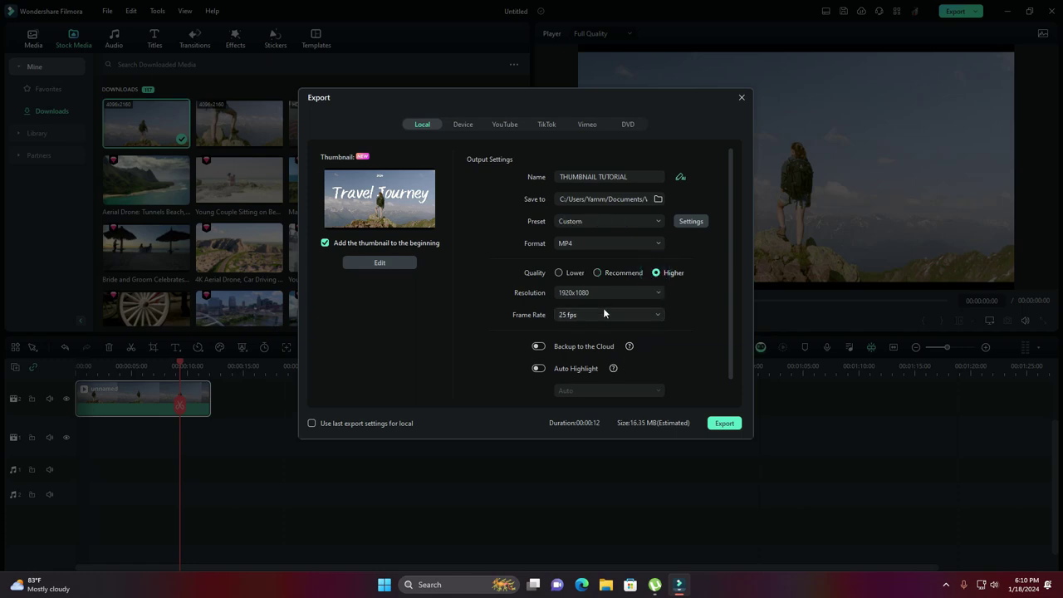
left_click(641, 314)
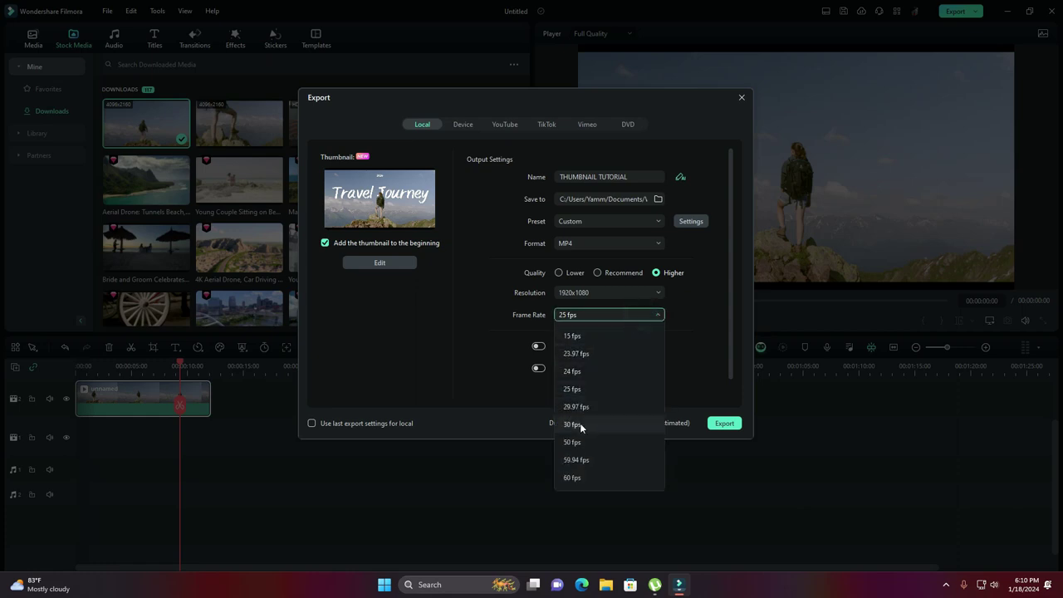
left_click(582, 425)
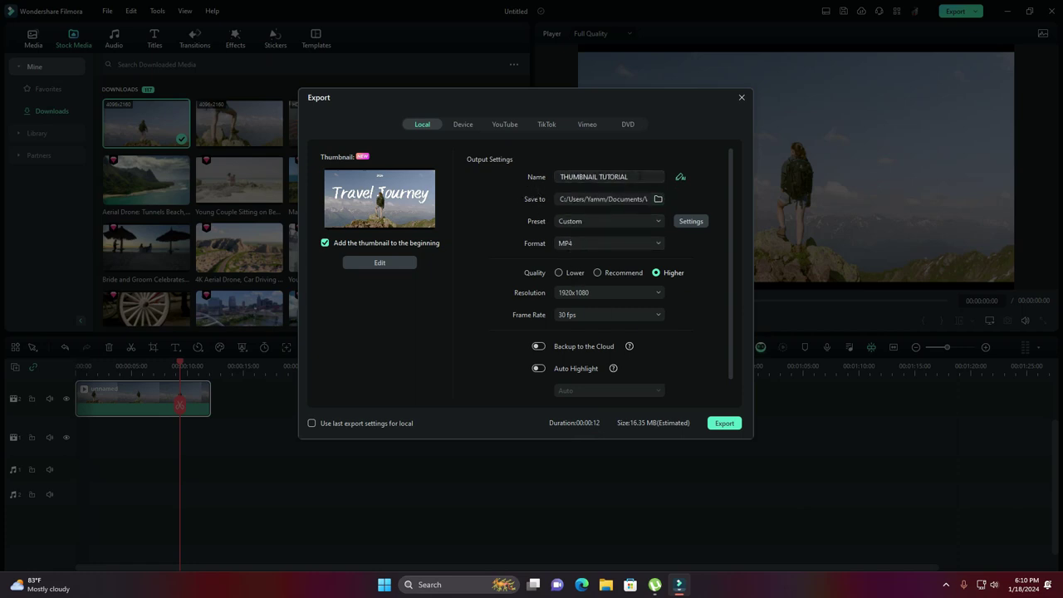
left_click(724, 422)
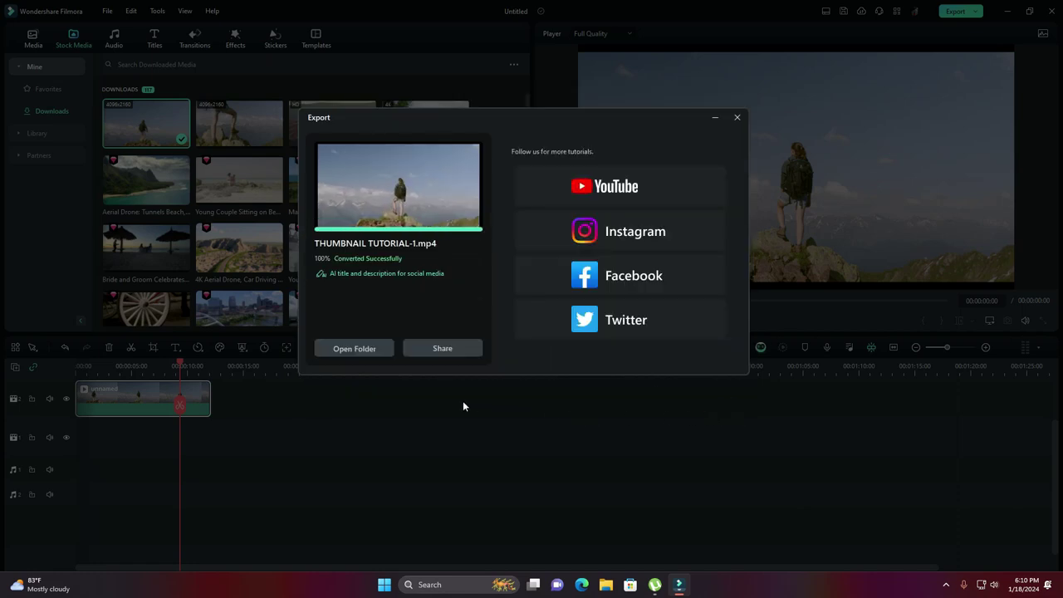
- Open the export's output folder and view the thumbnail image THUMBNAIL TUTORIAL-1-Thumbnail.jpg
left_click(356, 348)
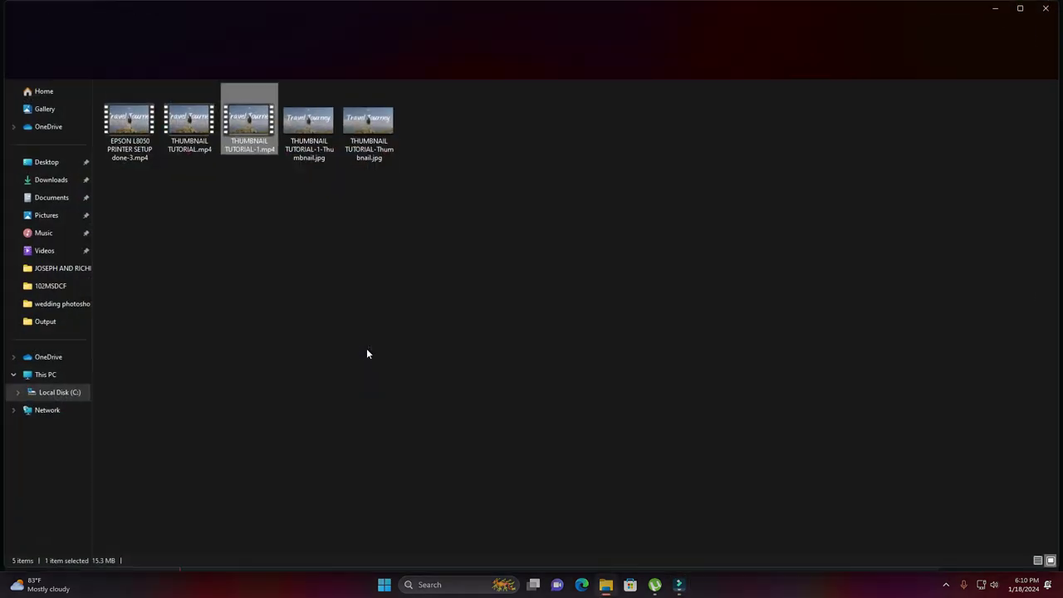
double_click(309, 122)
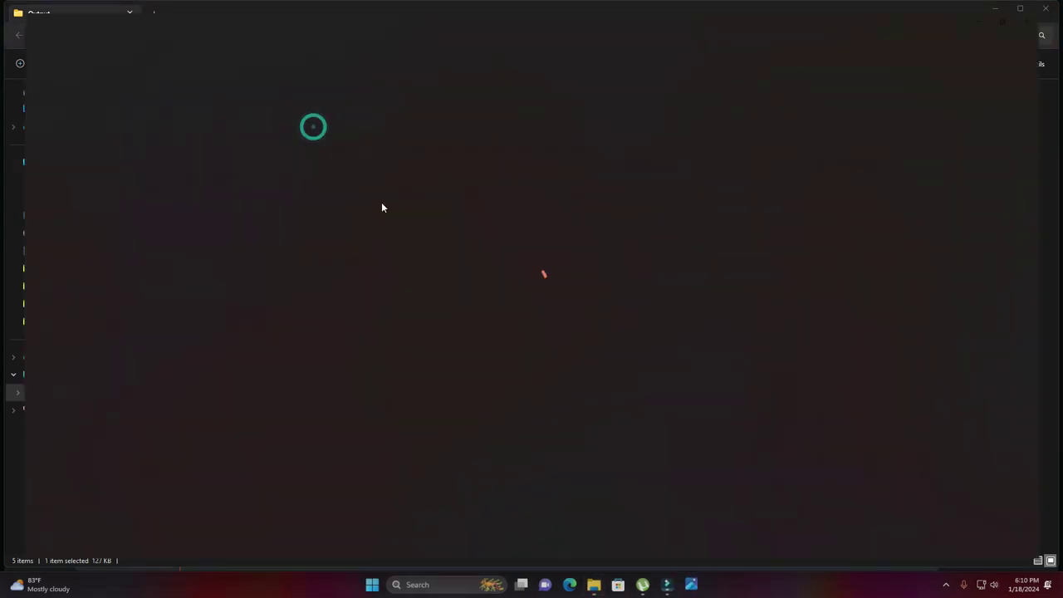